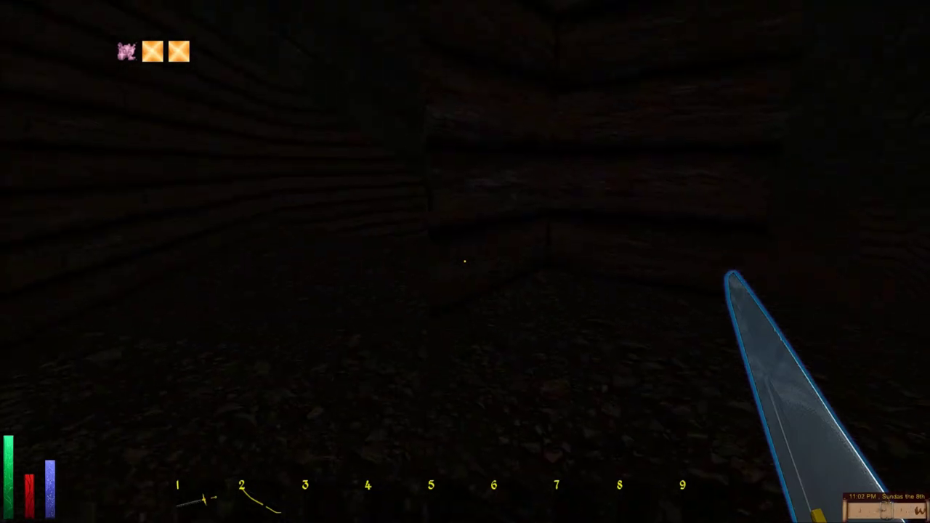
# - Study the 3D dungeon automap from two angles, then walk further down the dark corridor
pyautogui.press('m')
pyautogui.press('m')
pyautogui.moveTo(465, 261)
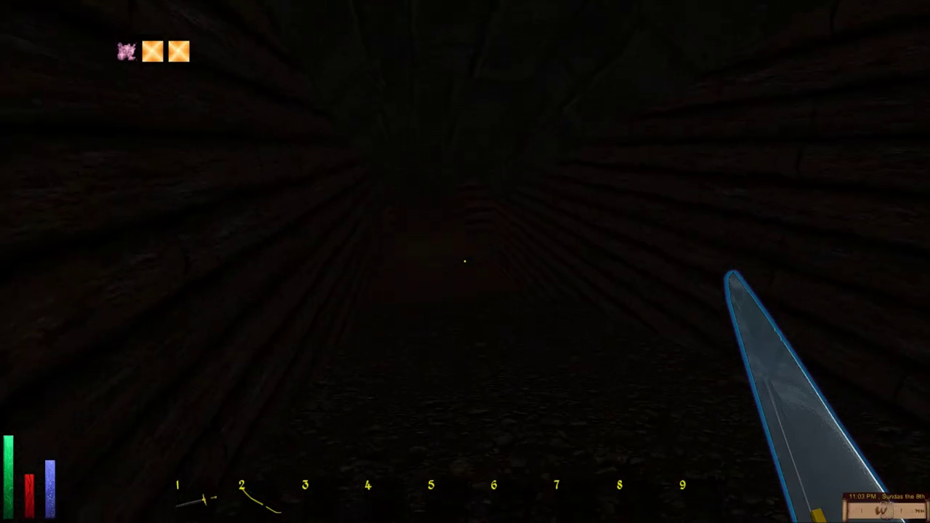
pyautogui.press('m')
pyautogui.moveTo(500, 265)
pyautogui.mouseDown()
pyautogui.moveTo(257, 182)
pyautogui.moveTo(41, 201)
pyautogui.moveTo(250, 243)
pyautogui.moveTo(387, 212)
pyautogui.moveTo(521, 205)
pyautogui.moveTo(606, 228)
pyautogui.moveTo(799, 244)
pyautogui.moveTo(924, 233)
pyautogui.moveTo(490, 191)
pyautogui.moveTo(270, 215)
pyautogui.moveTo(413, 239)
pyautogui.moveTo(359, 311)
pyautogui.moveTo(552, 223)
pyautogui.moveTo(385, 316)
pyautogui.mouseUp()
pyautogui.moveTo(520, 255); pyautogui.dragTo(424, 289)
pyautogui.press('Escape')
pyautogui.moveTo(465, 262)
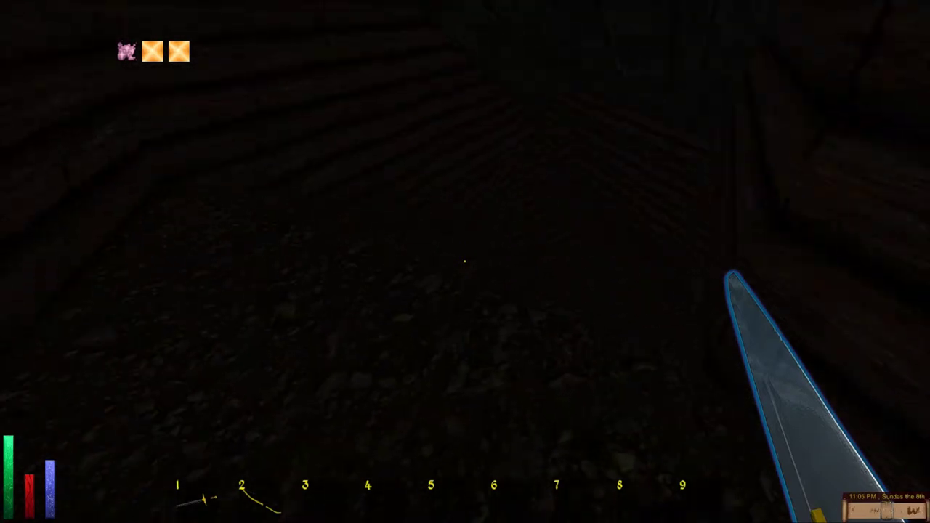
pyautogui.press('w')
pyautogui.press('w')
pyautogui.press('w')
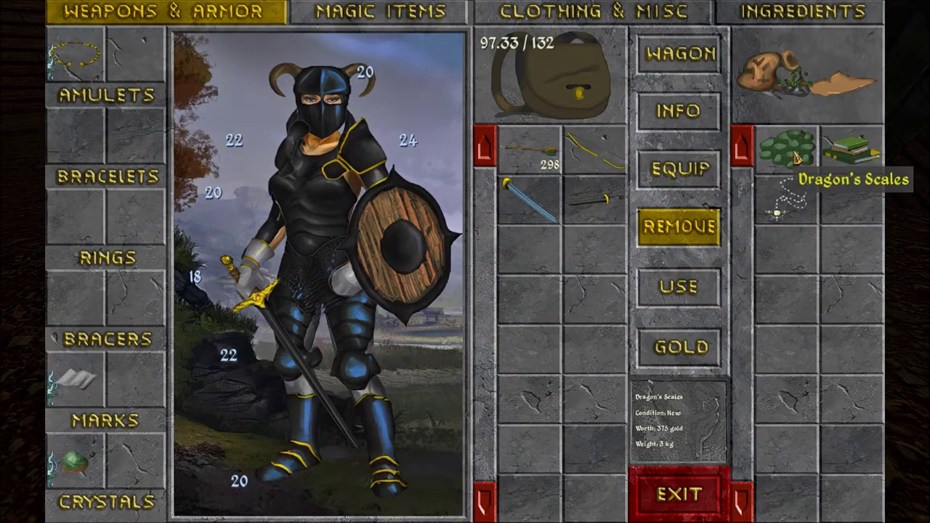
# - Take the Dragon's Scales from the loot list and leave the inventory screen
pyautogui.click(797, 157)
pyautogui.click(704, 497)
# - Rotate and tilt the 3D automap through several angles to inspect the layout
pyautogui.press('m')
pyautogui.moveTo(225, 365)
pyautogui.mouseDown()
pyautogui.moveTo(324, 307)
pyautogui.moveTo(125, 285)
pyautogui.moveTo(90, 336)
pyautogui.moveTo(507, 297)
pyautogui.moveTo(687, 246)
pyautogui.mouseUp()
pyautogui.moveTo(451, 271)
pyautogui.mouseDown()
pyautogui.moveTo(373, 201)
pyautogui.moveTo(269, 211)
pyautogui.moveTo(476, 287)
pyautogui.moveTo(409, 307)
pyautogui.moveTo(377, 297)
pyautogui.mouseUp()
pyautogui.moveTo(466, 273)
pyautogui.mouseDown()
pyautogui.moveTo(338, 264)
pyautogui.moveTo(310, 91)
pyautogui.moveTo(209, 272)
pyautogui.moveTo(255, 338)
pyautogui.moveTo(300, 308)
pyautogui.moveTo(513, 266)
pyautogui.moveTo(522, 267)
pyautogui.moveTo(536, 324)
pyautogui.moveTo(591, 319)
pyautogui.mouseUp()
pyautogui.moveTo(425, 254); pyautogui.dragTo(354, 283)
pyautogui.press('Escape')
# - Walk into the room and take the Gryphon's Feather from the floor Loot Pile
pyautogui.press('w')
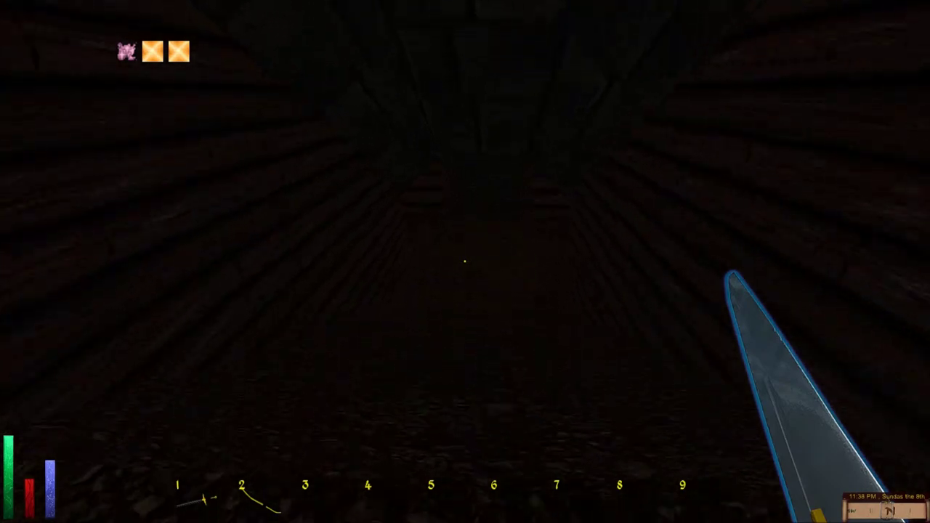
pyautogui.press('w')
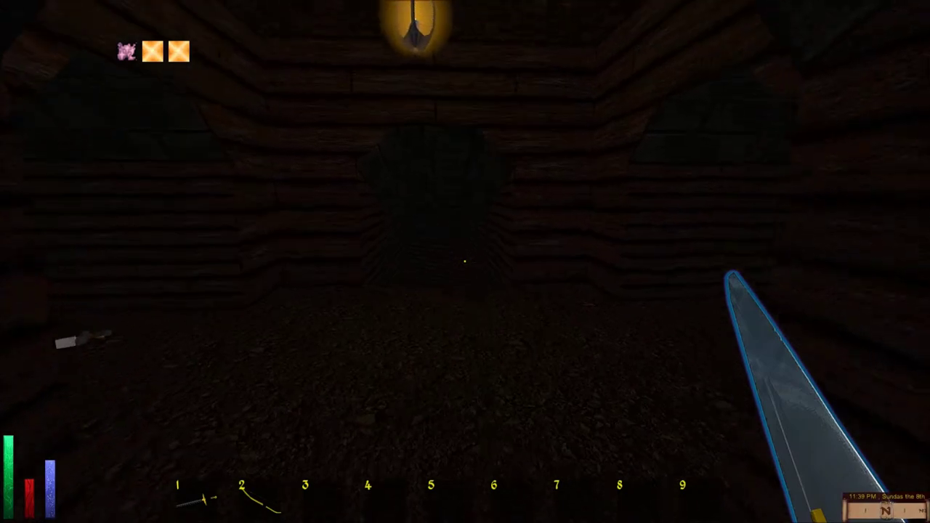
pyautogui.press('w')
pyautogui.press('Left')
pyautogui.press('e')
pyautogui.click(784, 172)
pyautogui.press('Escape')
# - Rest until fully healed and dismiss the healed message
pyautogui.press('r')
pyautogui.press('h')
pyautogui.click(581, 247)
# - Review the major, minor and miscellaneous skill lists on the F5 character sheet
pyautogui.press('F5')
pyautogui.click(224, 290)
pyautogui.click(228, 293)
pyautogui.click(217, 315)
pyautogui.click(217, 320)
pyautogui.click(240, 343)
pyautogui.click(261, 337)
pyautogui.click(246, 369)
pyautogui.click(238, 369)
pyautogui.click(230, 494)
# - Walk toward the corridor opening and strike the approaching spider with the dagger
pyautogui.press('w')
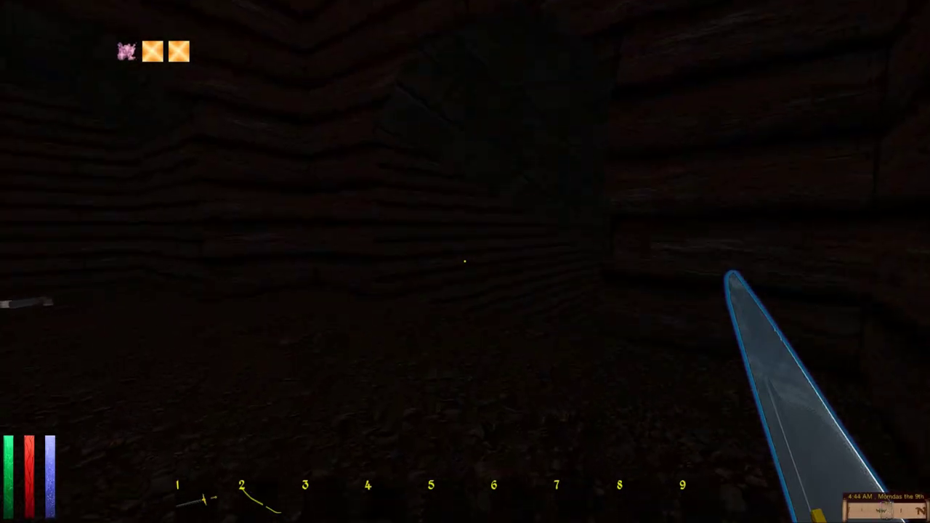
pyautogui.press('w')
pyautogui.click(464, 261)
# - Kill the spider with dagger strikes, backing off once
pyautogui.click(464, 260)
pyautogui.press('s')
pyautogui.click(464, 261)
pyautogui.click(464, 261)
# - Walk down the corridor, turn left and open the wooden door
pyautogui.press('w')
pyautogui.press('w')
pyautogui.press('w')
pyautogui.press('w')
pyautogui.press('w')
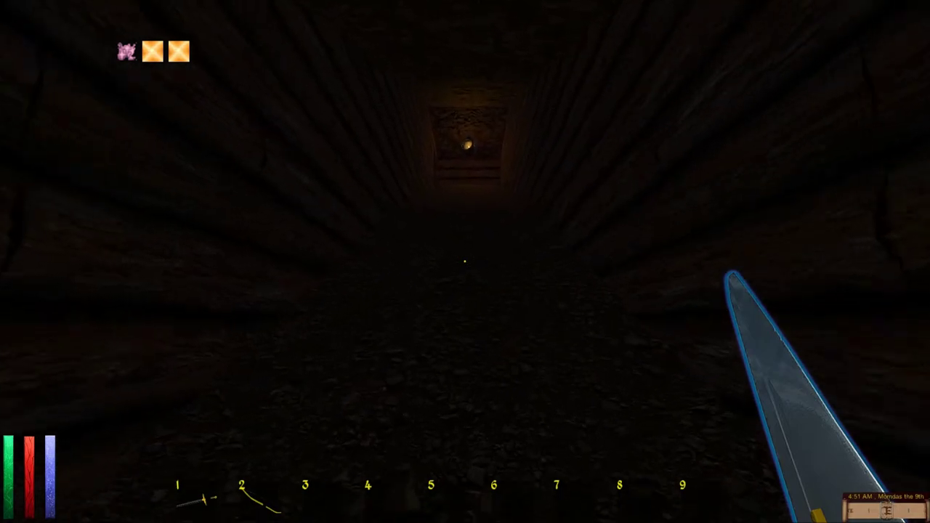
pyautogui.press('w')
pyautogui.press('w')
pyautogui.press('w')
pyautogui.press('w')
pyautogui.press('w')
pyautogui.press('w')
pyautogui.press('Left')
pyautogui.press('space')
pyautogui.press('w')
# - Face the giant spider beyond the door and kill it with three dagger strikes
pyautogui.press('Left')
pyautogui.press('Right')
pyautogui.click(465, 262)
pyautogui.click(465, 262)
pyautogui.click(465, 262)
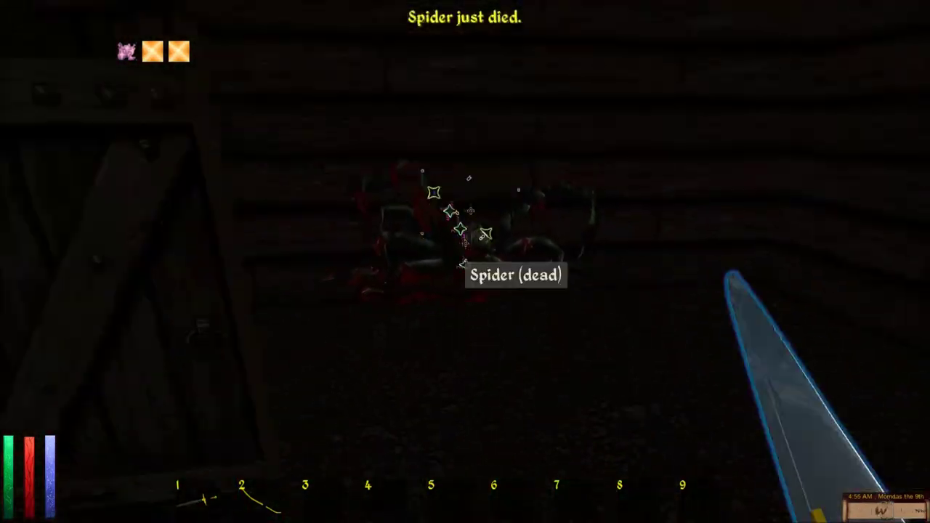
pyautogui.press('Left')
# - Tilt the 3D automap once, then close it
pyautogui.press('m')
pyautogui.moveTo(497, 267)
pyautogui.mouseDown()
pyautogui.moveTo(560, 224)
pyautogui.moveTo(482, 92)
pyautogui.moveTo(523, 54)
pyautogui.mouseUp()
pyautogui.press('m')
# - Turn west and creep down the dark wooden corridor toward the red spider
pyautogui.press('Left')
pyautogui.press('Left')
pyautogui.press('Right')
pyautogui.press('Up')
pyautogui.press('Left')
pyautogui.press('Up')
pyautogui.press('Left')
pyautogui.press('Up')
# - Rotate and tilt the automap again, then return to the dungeon
pyautogui.moveTo(469, 268)
pyautogui.mouseDown()
pyautogui.moveTo(535, 243)
pyautogui.moveTo(523, 375)
pyautogui.moveTo(502, 332)
pyautogui.moveTo(527, 349)
pyautogui.moveTo(395, 357)
pyautogui.moveTo(218, 342)
pyautogui.moveTo(742, 313)
pyautogui.moveTo(923, 367)
pyautogui.mouseUp()
pyautogui.press('Escape')
pyautogui.moveTo(465, 261)
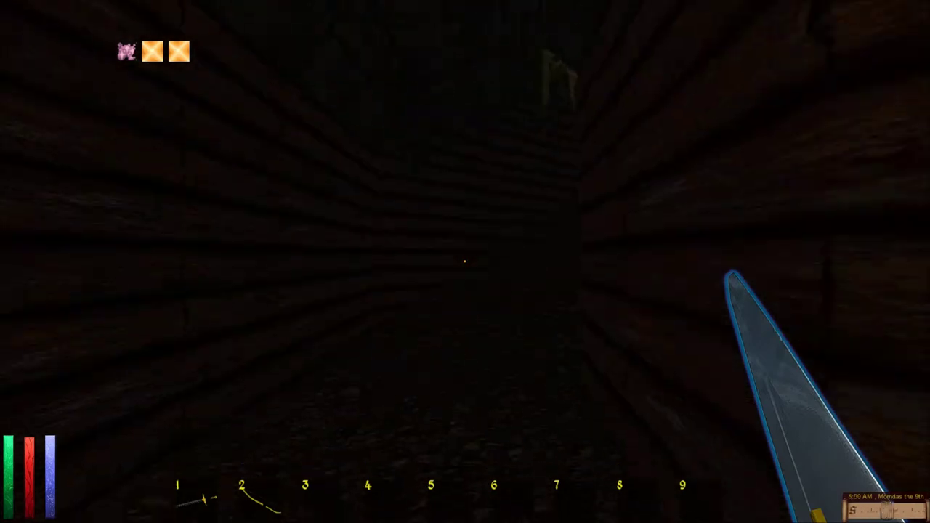
# - Advance toward the torch-lit wall and study the automap from a top-down angle
pyautogui.press('w')
pyautogui.press('m')
pyautogui.moveTo(468, 269)
pyautogui.mouseDown()
pyautogui.moveTo(291, 245)
pyautogui.moveTo(285, 198)
pyautogui.moveTo(68, 264)
pyautogui.moveTo(25, 296)
pyautogui.moveTo(412, 242)
pyautogui.moveTo(465, 218)
pyautogui.moveTo(509, 250)
pyautogui.moveTo(462, 250)
pyautogui.moveTo(468, 255)
pyautogui.mouseUp()
pyautogui.moveTo(504, 202)
pyautogui.mouseDown()
pyautogui.moveTo(501, 293)
pyautogui.moveTo(511, 257)
pyautogui.mouseUp()
pyautogui.moveTo(500, 232)
pyautogui.mouseDown()
pyautogui.moveTo(617, 177)
pyautogui.moveTo(683, 182)
pyautogui.moveTo(483, 123)
pyautogui.moveTo(478, 110)
pyautogui.moveTo(474, 122)
pyautogui.mouseUp()
pyautogui.press('m')
# - Continue toward the doorway, turn left and move past the dark mound
pyautogui.press('w')
pyautogui.press('Left')
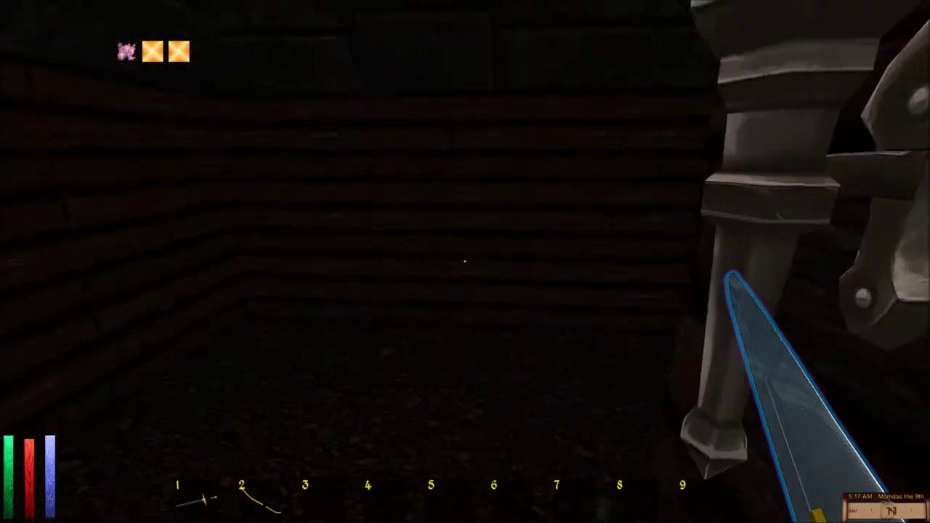
pyautogui.press('Up')
pyautogui.press('Up')
pyautogui.press('Up')
# - Swing the 3D automap from an oblique angle down to a low side view of the dungeon
pyautogui.press('m')
pyautogui.moveTo(678, 183)
pyautogui.mouseDown()
pyautogui.moveTo(637, 187)
pyautogui.moveTo(342, 99)
pyautogui.moveTo(383, 30)
pyautogui.mouseUp()
pyautogui.moveTo(436, 5)
pyautogui.mouseDown()
pyautogui.moveTo(511, 58)
pyautogui.moveTo(515, 96)
pyautogui.moveTo(473, 46)
pyautogui.moveTo(498, 82)
pyautogui.moveTo(611, 180)
pyautogui.moveTo(619, 202)
pyautogui.mouseUp()
pyautogui.moveTo(263, 233)
pyautogui.mouseDown()
pyautogui.moveTo(712, 87)
pyautogui.moveTo(663, 50)
pyautogui.moveTo(671, 94)
pyautogui.moveTo(284, 272)
pyautogui.moveTo(202, 260)
pyautogui.moveTo(385, 239)
pyautogui.moveTo(223, 266)
pyautogui.mouseUp()
# - Close the automap, then briefly reopen it and rotate the 3D map around
pyautogui.press('Escape')
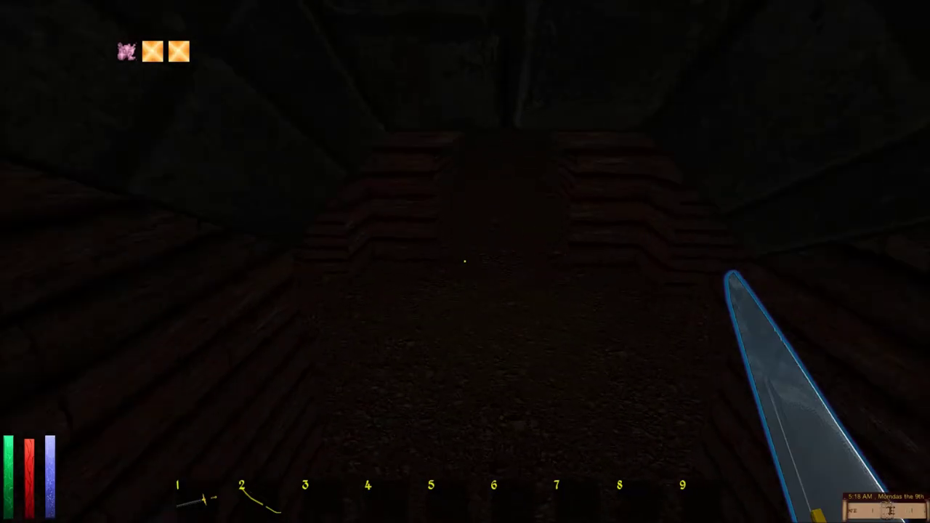
pyautogui.moveTo(466, 262)
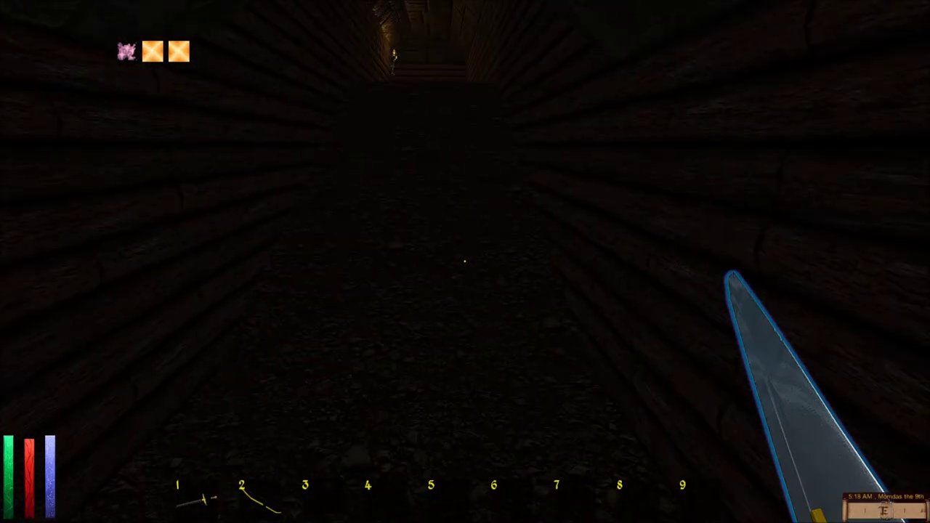
pyautogui.press('m')
pyautogui.moveTo(296, 311); pyautogui.dragTo(73, 298)
pyautogui.press('Escape')
# - Walk up to the dark doorway and open the wooden door
pyautogui.press('w')
pyautogui.click(465, 261)
pyautogui.press('w')
# - Zoom into the automap and rotate it through several angles, then walk toward the torch-lit end wall
pyautogui.press('m')
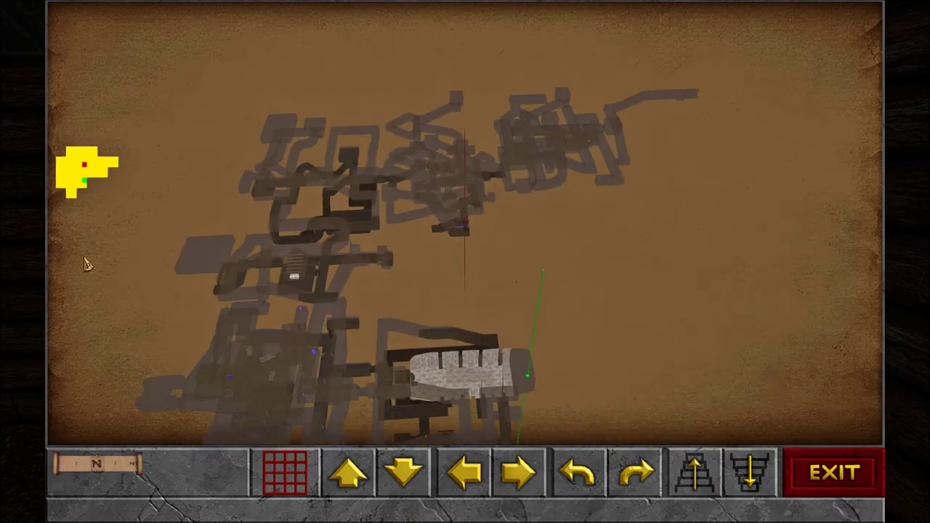
pyautogui.moveTo(294, 151)
pyautogui.mouseDown()
pyautogui.moveTo(160, 166)
pyautogui.moveTo(166, 193)
pyautogui.moveTo(27, 245)
pyautogui.moveTo(215, 167)
pyautogui.mouseUp()
pyautogui.scroll(5, 588, 175)
pyautogui.moveTo(531, 209)
pyautogui.mouseDown()
pyautogui.moveTo(517, 225)
pyautogui.moveTo(571, 264)
pyautogui.moveTo(596, 252)
pyautogui.mouseUp()
pyautogui.moveTo(394, 249)
pyautogui.mouseDown()
pyautogui.moveTo(494, 191)
pyautogui.moveTo(228, 156)
pyautogui.moveTo(234, 159)
pyautogui.mouseUp()
pyautogui.press('m')
pyautogui.press('w')
pyautogui.press('w')
pyautogui.press('w')
# - Inspect the 3D dungeon automap from several tilted and rotated angles
pyautogui.press('m')
pyautogui.moveTo(523, 238)
pyautogui.mouseDown()
pyautogui.moveTo(29, 234)
pyautogui.moveTo(29, 273)
pyautogui.moveTo(185, 266)
pyautogui.moveTo(80, 233)
pyautogui.moveTo(29, 238)
pyautogui.moveTo(29, 250)
pyautogui.moveTo(56, 243)
pyautogui.mouseUp()
pyautogui.moveTo(396, 310); pyautogui.dragTo(186, 260)
pyautogui.moveTo(445, 209)
pyautogui.mouseDown()
pyautogui.moveTo(494, 298)
pyautogui.moveTo(243, 310)
pyautogui.moveTo(10, 291)
pyautogui.moveTo(26, 292)
pyautogui.mouseUp()
pyautogui.press('Escape')
pyautogui.press('w')
pyautogui.press('w')
pyautogui.press('w')
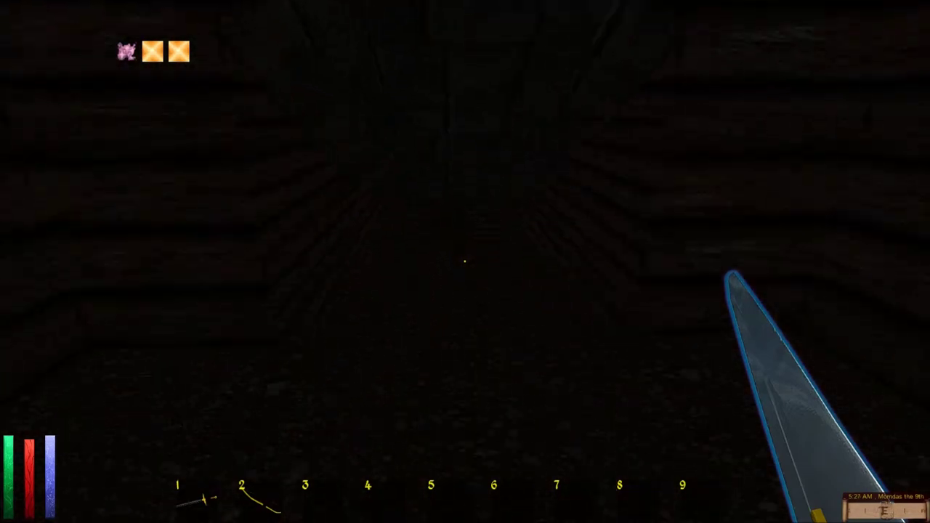
pyautogui.press('m')
pyautogui.moveTo(469, 266)
pyautogui.mouseDown()
pyautogui.moveTo(303, 269)
pyautogui.moveTo(149, 245)
pyautogui.moveTo(228, 250)
pyautogui.mouseUp()
pyautogui.press('m')
# - Walk to the corridor's end door, open it and step into the cell with sword readied
pyautogui.press('w')
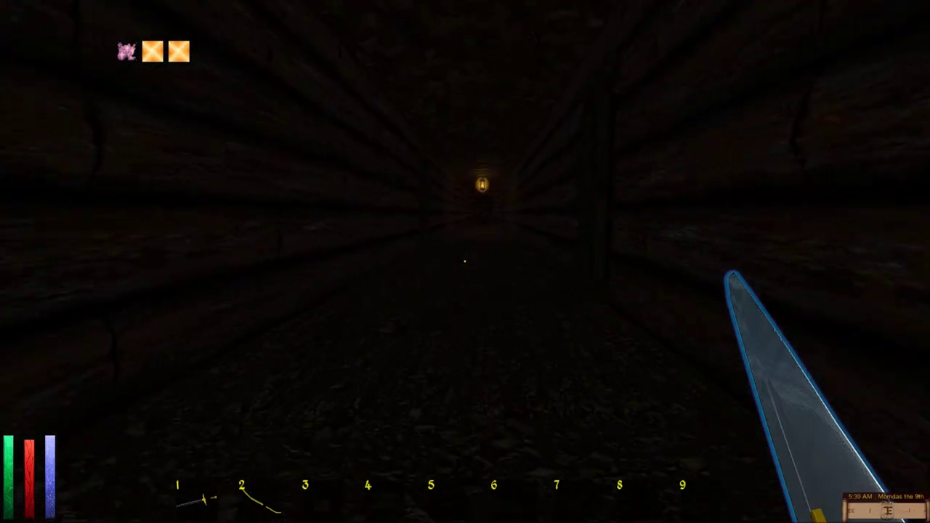
pyautogui.press('e')
pyautogui.press('w')
pyautogui.rightClick(465, 261)
# - Attack the zombie with the sword, wearing it down to 25/64 health
pyautogui.click(465, 261)
pyautogui.click(465, 261)
pyautogui.click(465, 261)
pyautogui.click(465, 260)
pyautogui.click(465, 261)
pyautogui.click(465, 261)
pyautogui.click(465, 261)
pyautogui.click(465, 261)
pyautogui.click(465, 261)
# - Keep striking the circling zombie past 8/64 until it dies
pyautogui.click(465, 261)
pyautogui.click(465, 261)
pyautogui.click(465, 261)
pyautogui.click(465, 261)
pyautogui.click(465, 261)
pyautogui.click(465, 261)
pyautogui.click(465, 261)
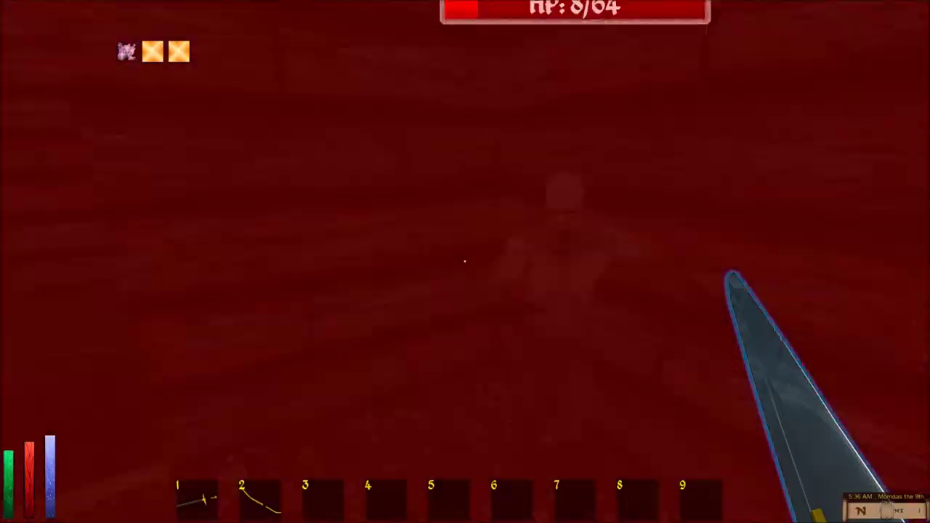
pyautogui.click(465, 261)
pyautogui.click(465, 260)
# - Check the zombie corpse's loot, then head back toward the corridor
pyautogui.click(465, 261)
pyautogui.click(696, 509)
pyautogui.press('w')
# - Open the corridor's wooden door and slash the giant bat until it falls, then activate the next door
pyautogui.press('w')
pyautogui.moveTo(464, 261)
pyautogui.click(464, 260)
pyautogui.click(465, 260)
pyautogui.click(464, 261)
pyautogui.click(465, 261)
pyautogui.click(464, 261)
pyautogui.click(465, 261)
pyautogui.press('e')
# - Check the automap and walk the lantern-lit corridor into the stone room
pyautogui.press('w')
pyautogui.press('w')
pyautogui.press('w')
pyautogui.press('m')
pyautogui.press('m')
pyautogui.press('w')
# - Look around the stone room and head down the corridor past the lantern
pyautogui.press('Left')
pyautogui.press('w')
pyautogui.press('Right')
pyautogui.press('Right')
pyautogui.press('Left')
pyautogui.press('w')
# - Line up with the corridor's end, advance on the ghost and ready the weapon
pyautogui.press('Right')
pyautogui.press('w')
pyautogui.press('Left')
pyautogui.press('Right')
pyautogui.press('pagedown')
pyautogui.press('Right')
pyautogui.press('pageup')
pyautogui.press('Up')
pyautogui.rightClick(465, 261)
# - Swing at the ghost while backing off, dropping it to 33/43 health
pyautogui.rightClick(465, 262)
pyautogui.press('Left')
pyautogui.press('Right')
pyautogui.rightClick(465, 261)
pyautogui.rightClick(465, 262)
pyautogui.press('Down')
pyautogui.rightClick(465, 262)
# - Keep stepping in and out, striking the ghost through 21/43 down to 8/43
pyautogui.press('Up')
pyautogui.rightClick(465, 262)
pyautogui.press('Down')
pyautogui.rightClick(465, 262)
pyautogui.rightClick(465, 261)
pyautogui.rightClick(465, 262)
pyautogui.rightClick(465, 262)
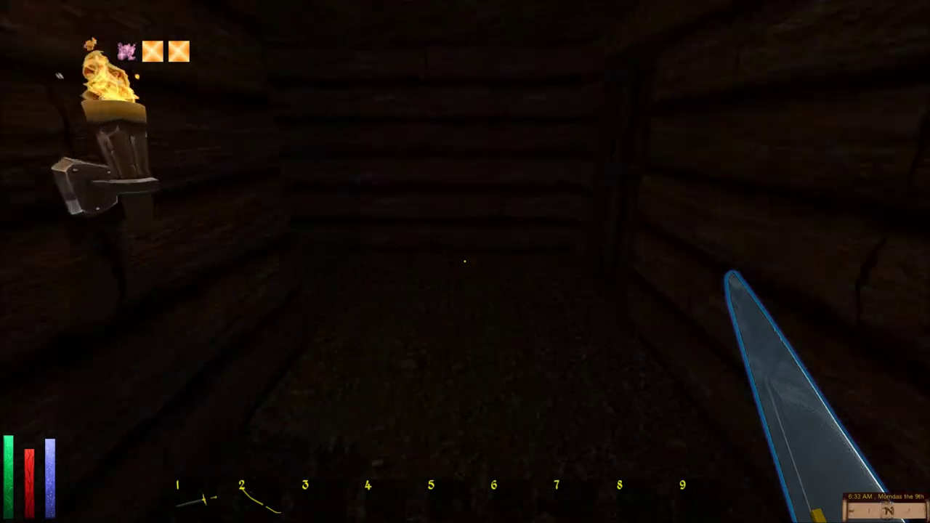
# - Rotate the 3D automap to study the layout, then walk to the corridor's end
pyautogui.press('m')
pyautogui.moveTo(545, 245)
pyautogui.mouseDown()
pyautogui.moveTo(768, 239)
pyautogui.moveTo(893, 259)
pyautogui.moveTo(926, 240)
pyautogui.moveTo(908, 214)
pyautogui.moveTo(924, 268)
pyautogui.mouseUp()
pyautogui.press('Escape')
pyautogui.press('w')
pyautogui.press('w')
pyautogui.press('w')
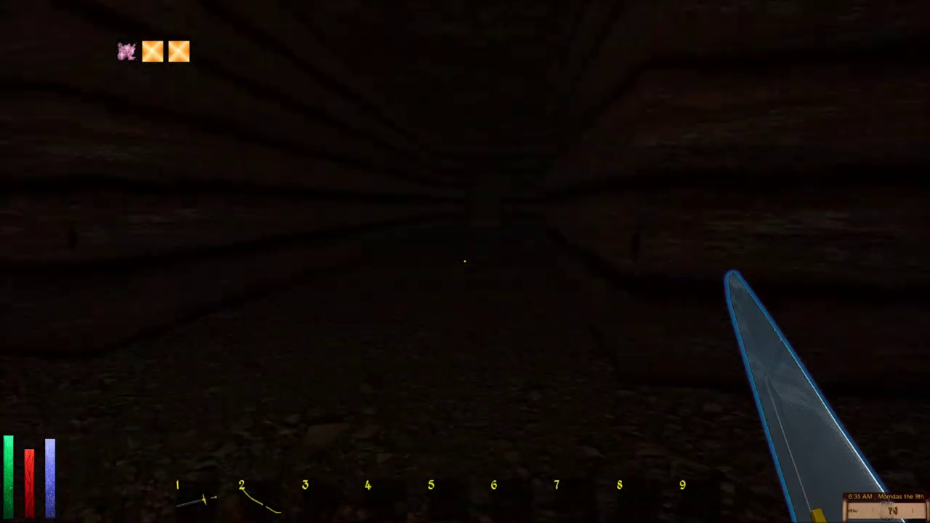
pyautogui.press('w')
# - Inspect the rotated automap again, then face the long dark corridor
pyautogui.press('w')
# - Approach the lamp, open the wooden door, and review the automap once more
pyautogui.press('w')
# - Look along the lit corridor and walk toward the wall torch and doorway
pyautogui.press('Left')
pyautogui.press('Right')
pyautogui.press('Left')
pyautogui.press('Left')
pyautogui.press('Right')
pyautogui.press('Left')
pyautogui.press('Right')
pyautogui.press('Up')
pyautogui.press('Right')
pyautogui.press('Left')
pyautogui.press('m')
pyautogui.moveTo(550, 284)
pyautogui.mouseDown()
pyautogui.moveTo(789, 258)
pyautogui.moveTo(652, 292)
pyautogui.moveTo(473, 266)
pyautogui.moveTo(574, 242)
pyautogui.mouseUp()
pyautogui.press('m')
pyautogui.press('Left')
pyautogui.press('w')
pyautogui.press('w')
pyautogui.press('Right')
pyautogui.press('pageup')
pyautogui.press('w')
pyautogui.press('w')
pyautogui.press('Right')
pyautogui.press('e')
pyautogui.press('m')
pyautogui.press('Left')
pyautogui.press('Left')
pyautogui.moveTo(518, 293)
pyautogui.mouseDown()
pyautogui.moveTo(22, 269)
pyautogui.moveTo(5, 260)
pyautogui.moveTo(56, 245)
pyautogui.moveTo(262, 287)
pyautogui.moveTo(295, 285)
pyautogui.moveTo(438, 213)
pyautogui.moveTo(363, 174)
pyautogui.moveTo(316, 125)
pyautogui.moveTo(390, 200)
pyautogui.mouseUp()
pyautogui.press('Escape')
pyautogui.press('w')
# - Slash the blue-eyed creature six times in quick succession with the dagger
pyautogui.moveTo(465, 262)
pyautogui.click(465, 262)
pyautogui.click(465, 262)
pyautogui.click(466, 262)
pyautogui.click(465, 262)
pyautogui.click(465, 261)
pyautogui.click(465, 262)
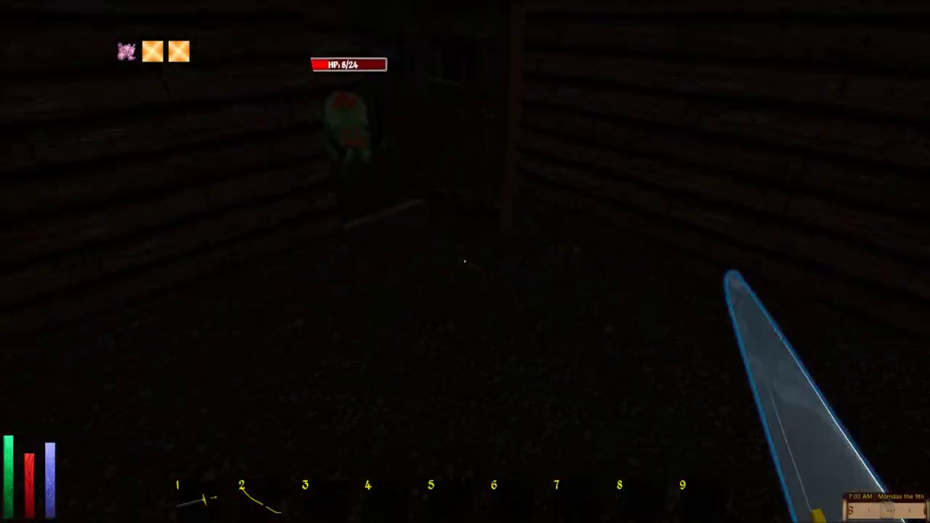
pyautogui.click(465, 261)
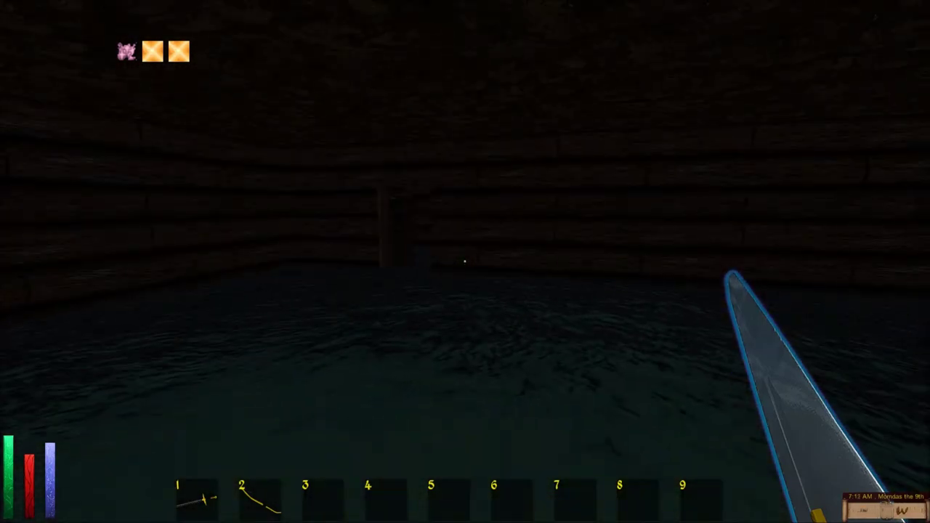
# - Bring up the automap and rotate and tilt the 3D dungeon view
pyautogui.press('m')
pyautogui.moveTo(498, 249)
pyautogui.mouseDown()
pyautogui.moveTo(484, 314)
pyautogui.moveTo(286, 222)
pyautogui.moveTo(596, 178)
pyautogui.moveTo(508, 240)
pyautogui.moveTo(441, 233)
pyautogui.moveTo(724, 277)
pyautogui.moveTo(701, 282)
pyautogui.mouseUp()
# - Close the automap and wade forward past the doorway into the water
pyautogui.press('m')
pyautogui.press('w')
pyautogui.press('w')
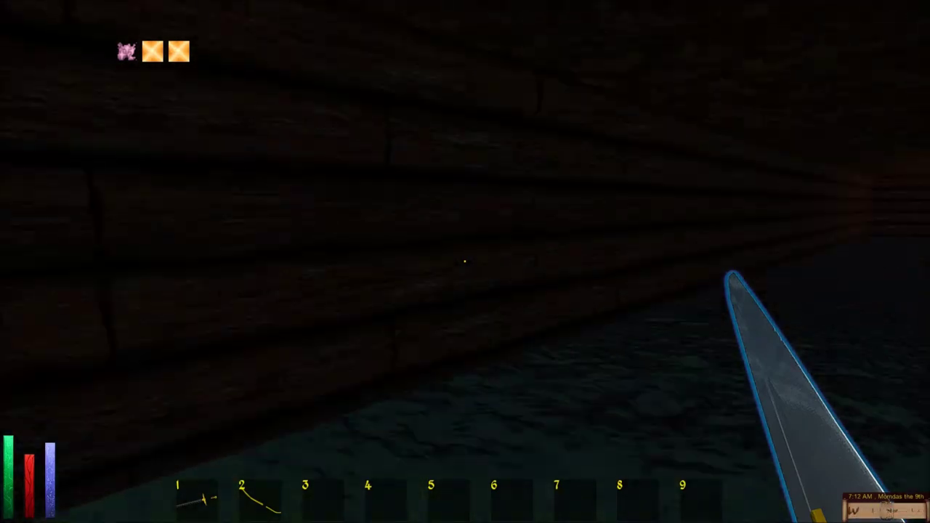
pyautogui.press('Right')
pyautogui.press('Left')
pyautogui.press('w')
pyautogui.press('Right')
# - Look around the dark flooded corridor and move toward the torch-lit corner
pyautogui.press('w')
pyautogui.press('Left')
pyautogui.press('Right')
pyautogui.press('Left')
pyautogui.press('Left')
pyautogui.press('Right')
pyautogui.press('Right')
# - Open the side door and walk through into the torch-lit room with the bed
pyautogui.press('Right')
pyautogui.press('Left')
pyautogui.press('w')
pyautogui.press('Right')
pyautogui.press('e')
pyautogui.press('Right')
pyautogui.press('w')
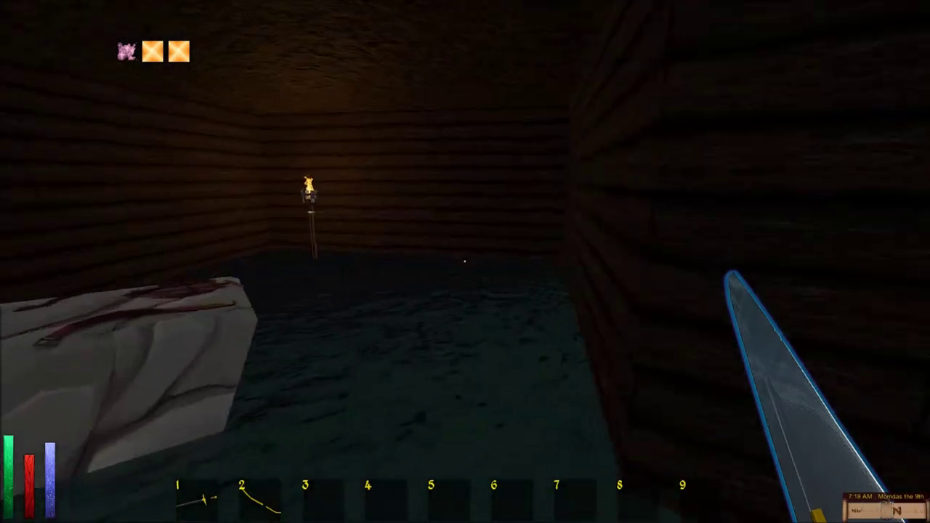
pyautogui.press('Right')
pyautogui.press('s')
pyautogui.press('w')
pyautogui.press('Right')
# - Fight the Giant Bat in the dark room, moving and turning between swings
pyautogui.rightClick(465, 261)
pyautogui.press('Left')
pyautogui.press('Right')
pyautogui.press('Down')
pyautogui.click(465, 261)
pyautogui.press('Up')
pyautogui.click(465, 262)
pyautogui.press('Right')
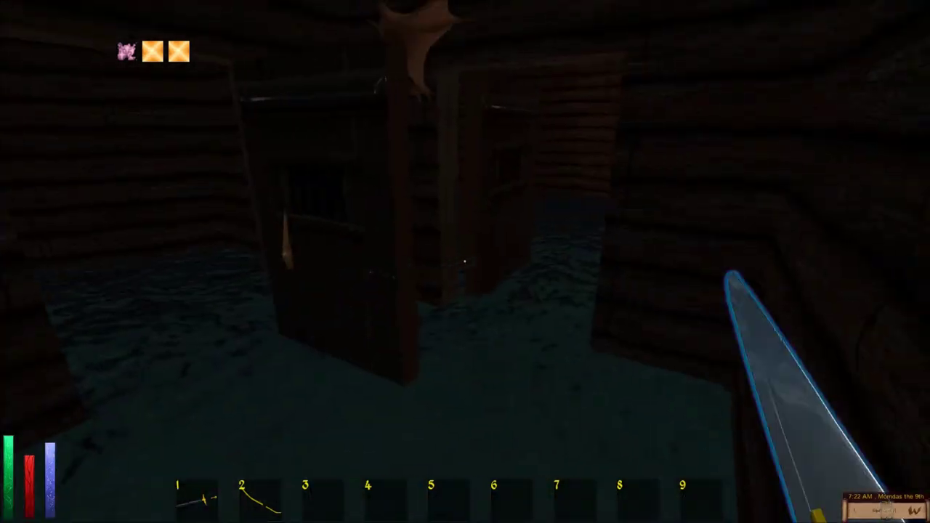
pyautogui.press('Up')
pyautogui.press('Right')
pyautogui.press('Left')
# - Strike the Nymph in the doorway, backing off between blows, down to 15 of 36 health
pyautogui.press('Right')
pyautogui.rightClick(465, 262)
pyautogui.press('Up')
pyautogui.press('Left')
pyautogui.press('Right')
pyautogui.press('Up')
pyautogui.rightClick(465, 262)
pyautogui.press('Down')
pyautogui.rightClick(465, 262)
pyautogui.rightClick(465, 262)
pyautogui.press('Down')
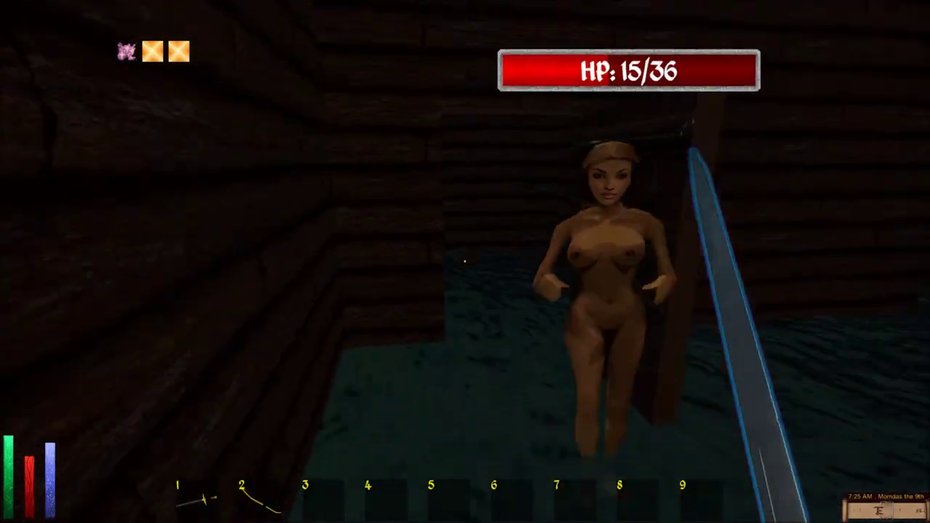
# - Land the final blows on the Nymph and check her corpse's loot, including a Mithril War Axe
pyautogui.rightClick(465, 262)
pyautogui.press('Right')
pyautogui.press('Left')
pyautogui.rightClick(465, 262)
pyautogui.rightClick(466, 262)
pyautogui.press('Right')
pyautogui.press('Left')
pyautogui.click(465, 261)
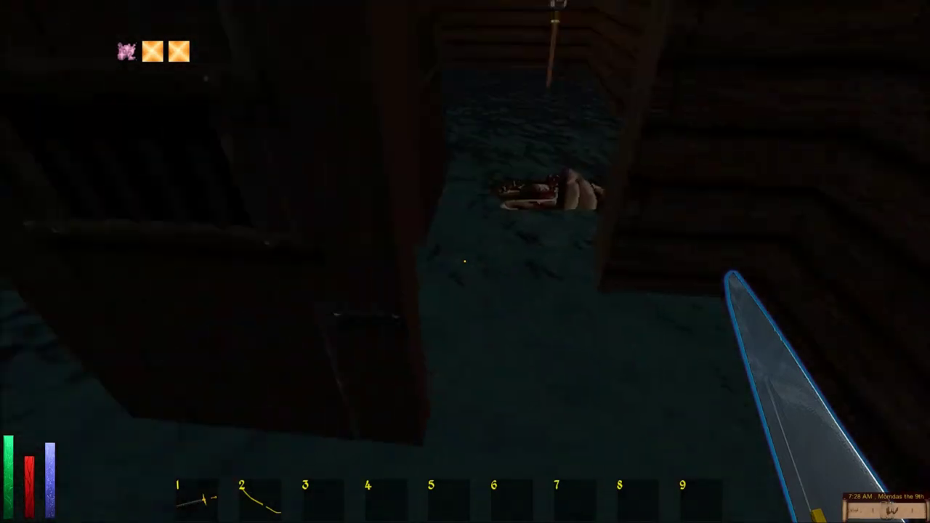
pyautogui.press('w')
pyautogui.press('w')
pyautogui.press('w')
pyautogui.press('w')
pyautogui.press('w')
pyautogui.press('Left')
pyautogui.press('w')
pyautogui.press('Left')
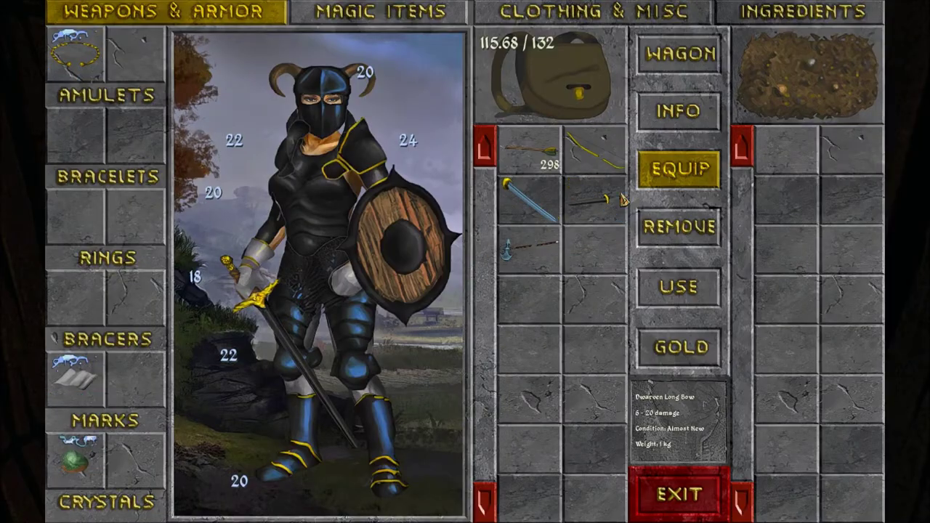
# - Leave the inventory, walk through the doorway and kill the slaughterfish
pyautogui.click(703, 517)
pyautogui.press('w')
pyautogui.press('w')
pyautogui.press('w')
pyautogui.press('w')
pyautogui.press('w')
pyautogui.click(464, 261)
pyautogui.click(464, 261)
pyautogui.click(464, 261)
pyautogui.click(464, 261)
pyautogui.click(464, 261)
pyautogui.press('space')
pyautogui.press('space')
# - Take the Gold Pieces, White Rose, Fig, Ivory, Talisman and Holy Dagger from the loot pile
pyautogui.click(785, 156)
pyautogui.click(784, 156)
pyautogui.click(784, 157)
pyautogui.click(783, 155)
pyautogui.click(783, 156)
pyautogui.click(784, 156)
pyautogui.click(728, 492)
pyautogui.moveTo(465, 262)
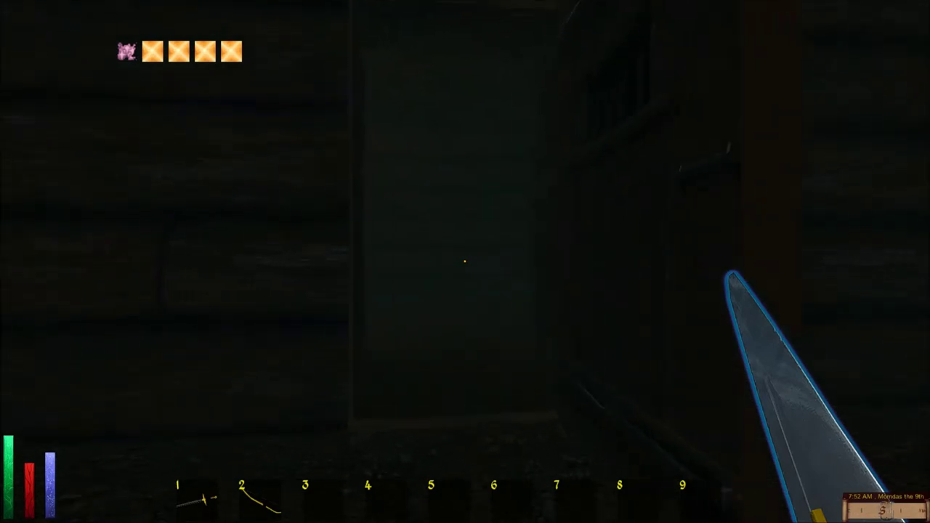
# - Walk through the doorway into the dark room, rotating the 3D automap to check the layout
pyautogui.press('w')
pyautogui.press('w')
pyautogui.press('m')
pyautogui.moveTo(42, 233)
pyautogui.mouseDown()
pyautogui.moveTo(349, 204)
pyautogui.moveTo(379, 227)
pyautogui.mouseUp()
pyautogui.press('m')
pyautogui.press('m')
pyautogui.moveTo(469, 266)
pyautogui.mouseDown()
pyautogui.moveTo(513, 274)
pyautogui.moveTo(226, 225)
pyautogui.moveTo(86, 293)
pyautogui.moveTo(8, 298)
pyautogui.mouseUp()
pyautogui.press('m')
pyautogui.press('w')
pyautogui.press('w')
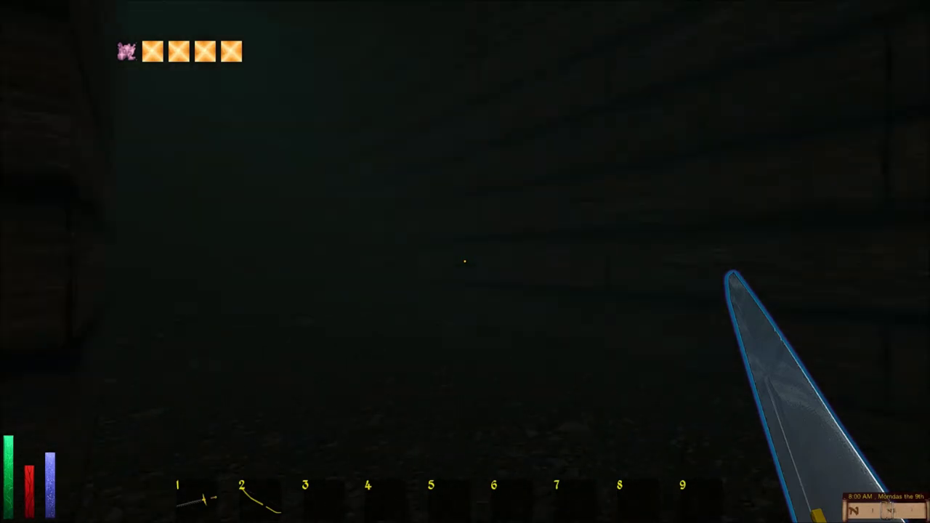
# - Leave the automap and follow the corridors, turning into the side passage toward the dead rat
pyautogui.moveTo(531, 217)
pyautogui.mouseDown()
pyautogui.moveTo(586, 135)
pyautogui.moveTo(534, 245)
pyautogui.moveTo(502, 208)
pyautogui.moveTo(626, 182)
pyautogui.moveTo(840, 154)
pyautogui.moveTo(925, 189)
pyautogui.moveTo(676, 211)
pyautogui.moveTo(513, 210)
pyautogui.moveTo(414, 182)
pyautogui.moveTo(325, 181)
pyautogui.moveTo(522, 175)
pyautogui.mouseUp()
pyautogui.press('m')
pyautogui.press('w')
pyautogui.press('w')
pyautogui.press('Left')
pyautogui.press('w')
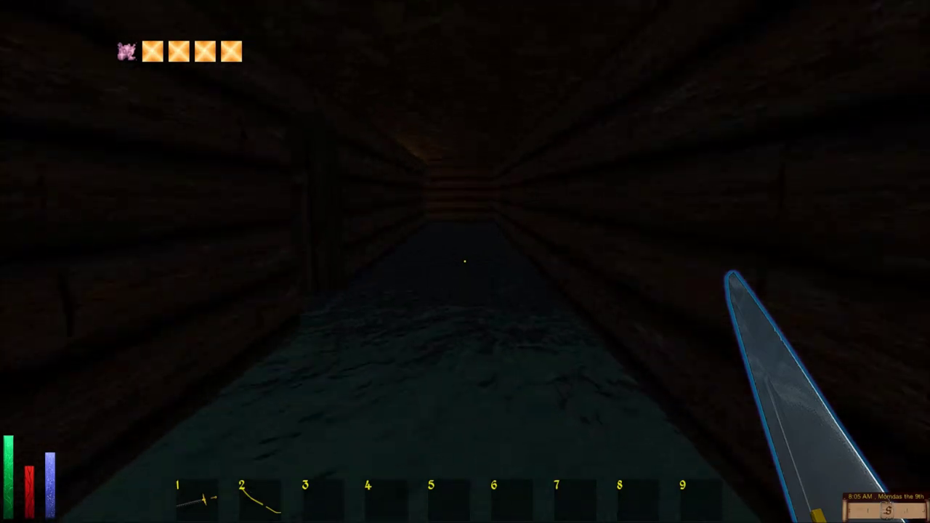
pyautogui.press('Left')
pyautogui.press('Left')
# - Inspect the zoomed-in 3D automap, quicksave with F9, and walk on past the dead rat
pyautogui.press('w')
pyautogui.press('w')
pyautogui.press('Left')
pyautogui.press('Right')
pyautogui.press('m')
pyautogui.moveTo(547, 256)
pyautogui.mouseDown()
pyautogui.moveTo(720, 281)
pyautogui.moveTo(775, 247)
pyautogui.moveTo(589, 268)
pyautogui.moveTo(272, 281)
pyautogui.moveTo(369, 297)
pyautogui.moveTo(201, 289)
pyautogui.moveTo(239, 312)
pyautogui.moveTo(189, 309)
pyautogui.mouseUp()
pyautogui.scroll(3, 592, 255)
pyautogui.moveTo(594, 257)
pyautogui.mouseDown()
pyautogui.moveTo(499, 213)
pyautogui.moveTo(8, 179)
pyautogui.moveTo(3, 144)
pyautogui.moveTo(24, 160)
pyautogui.moveTo(2, 152)
pyautogui.moveTo(9, 167)
pyautogui.moveTo(51, 187)
pyautogui.moveTo(454, 216)
pyautogui.mouseUp()
pyautogui.press('Escape')
pyautogui.press('F9')
# - Swing the 3D automap around twice, finishing with a top-down view of the whole level
pyautogui.press('m')
pyautogui.moveTo(478, 222)
pyautogui.mouseDown()
pyautogui.moveTo(311, 195)
pyautogui.moveTo(170, 189)
pyautogui.moveTo(48, 239)
pyautogui.mouseUp()
pyautogui.moveTo(658, 273)
pyautogui.mouseDown()
pyautogui.moveTo(525, 226)
pyautogui.moveTo(409, 208)
pyautogui.moveTo(288, 251)
pyautogui.moveTo(602, 242)
pyautogui.moveTo(622, 255)
pyautogui.moveTo(814, 267)
pyautogui.moveTo(921, 240)
pyautogui.mouseUp()
pyautogui.press('Escape')
pyautogui.moveTo(465, 262)
pyautogui.press('m')
pyautogui.moveTo(465, 261)
pyautogui.mouseDown()
pyautogui.moveTo(318, 243)
pyautogui.moveTo(259, 264)
pyautogui.moveTo(112, 251)
pyautogui.moveTo(103, 238)
pyautogui.mouseUp()
pyautogui.moveTo(547, 191)
pyautogui.mouseDown()
pyautogui.moveTo(498, 205)
pyautogui.moveTo(550, 208)
pyautogui.moveTo(603, 246)
pyautogui.mouseUp()
pyautogui.press('m')
pyautogui.press('w')
pyautogui.press('w')
# - Swing the sword repeatedly at the approaching zombie, stepping back once
pyautogui.click(465, 261)
pyautogui.click(465, 261)
pyautogui.click(465, 261)
pyautogui.click(465, 261)
pyautogui.click(465, 261)
pyautogui.click(465, 262)
pyautogui.click(465, 262)
pyautogui.click(465, 261)
pyautogui.press('s')
pyautogui.click(465, 261)
pyautogui.click(465, 261)
pyautogui.click(465, 261)
# - Keep striking the weakened zombie until it dies, then check its gold and shield loot
pyautogui.click(465, 261)
pyautogui.click(465, 262)
pyautogui.click(465, 261)
pyautogui.click(465, 262)
pyautogui.click(465, 262)
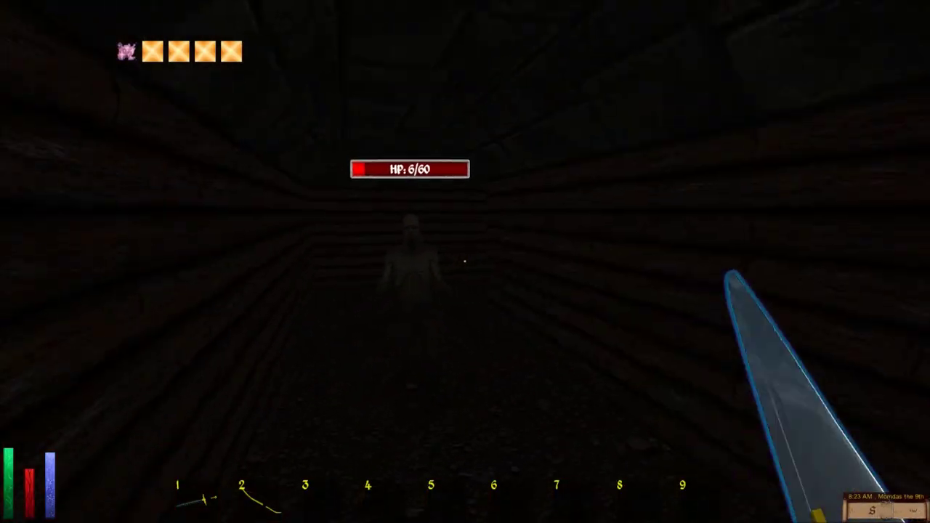
pyautogui.click(465, 262)
pyautogui.click(465, 262)
pyautogui.click(465, 262)
pyautogui.click(465, 262)
pyautogui.click(465, 262)
pyautogui.click(465, 261)
pyautogui.click(465, 262)
pyautogui.click(465, 261)
pyautogui.click(465, 261)
pyautogui.click(724, 474)
pyautogui.press('w')
pyautogui.press('w')
pyautogui.press('w')
pyautogui.press('w')
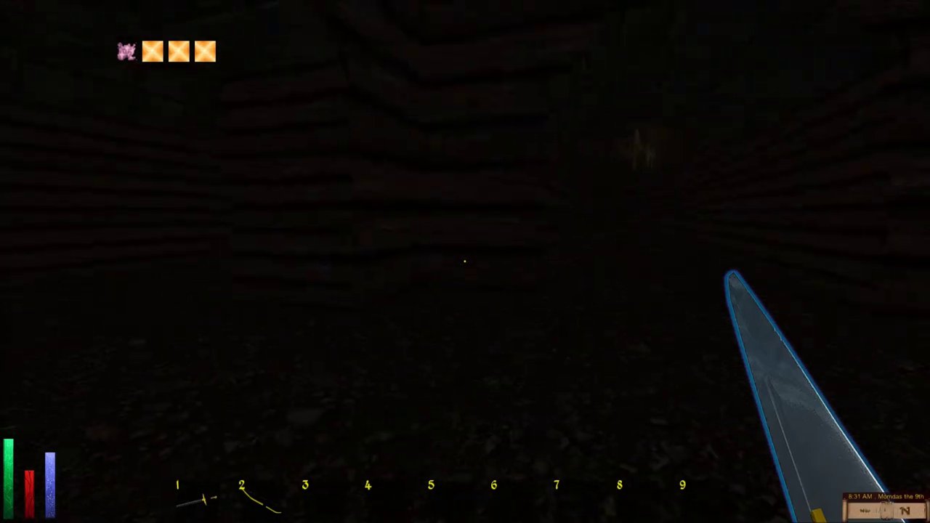
# - Step forward and check the 3D automap from a rotated, oblique angle
pyautogui.press('w')
pyautogui.press('m')
pyautogui.moveTo(473, 261)
pyautogui.mouseDown()
pyautogui.moveTo(505, 170)
pyautogui.moveTo(604, 206)
pyautogui.moveTo(609, 359)
pyautogui.moveTo(538, 269)
pyautogui.moveTo(384, 201)
pyautogui.moveTo(339, 208)
pyautogui.moveTo(398, 339)
pyautogui.moveTo(189, 257)
pyautogui.moveTo(66, 291)
pyautogui.moveTo(51, 305)
pyautogui.moveTo(248, 187)
pyautogui.mouseUp()
pyautogui.moveTo(580, 151)
pyautogui.mouseDown()
pyautogui.moveTo(571, 201)
pyautogui.moveTo(603, 170)
pyautogui.moveTo(504, 158)
pyautogui.moveTo(419, 208)
pyautogui.moveTo(505, 131)
pyautogui.moveTo(465, 133)
pyautogui.moveTo(469, 153)
pyautogui.moveTo(530, 162)
pyautogui.mouseUp()
pyautogui.press('m')
pyautogui.press('m')
pyautogui.moveTo(465, 262)
pyautogui.mouseDown()
pyautogui.moveTo(623, 266)
pyautogui.moveTo(606, 306)
pyautogui.moveTo(723, 285)
pyautogui.moveTo(499, 262)
pyautogui.moveTo(444, 216)
pyautogui.moveTo(556, 118)
pyautogui.moveTo(767, 188)
pyautogui.moveTo(851, 183)
pyautogui.moveTo(536, 235)
pyautogui.mouseUp()
pyautogui.press('m')
# - Walk further down the corridor, turning to line up with it
pyautogui.press('w')
pyautogui.press('Right')
pyautogui.press('Left')
pyautogui.press('Left')
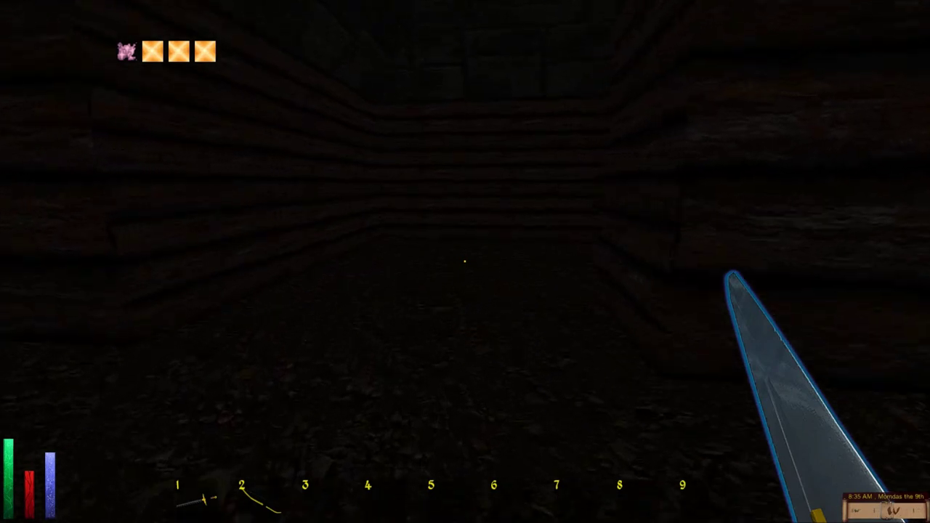
pyautogui.press('Left')
pyautogui.press('Up')
pyautogui.press('Right')
# - Keep advancing past the wall torch toward the door at the corridor's end
pyautogui.press('Left')
pyautogui.press('Up')
pyautogui.press('Up')
pyautogui.press('Right')
pyautogui.press('Up')
# - Open the door at the end and go through it
pyautogui.press('Left')
pyautogui.press('Left')
pyautogui.press('Right')
pyautogui.press('Right')
pyautogui.press('Up')
pyautogui.click(464, 261)
pyautogui.press('Up')
pyautogui.press('Right')
pyautogui.press('Left')
pyautogui.press('Left')
# - Walk through the dark corridor to the dead spider and bring up the rotated automap
pyautogui.press('Left')
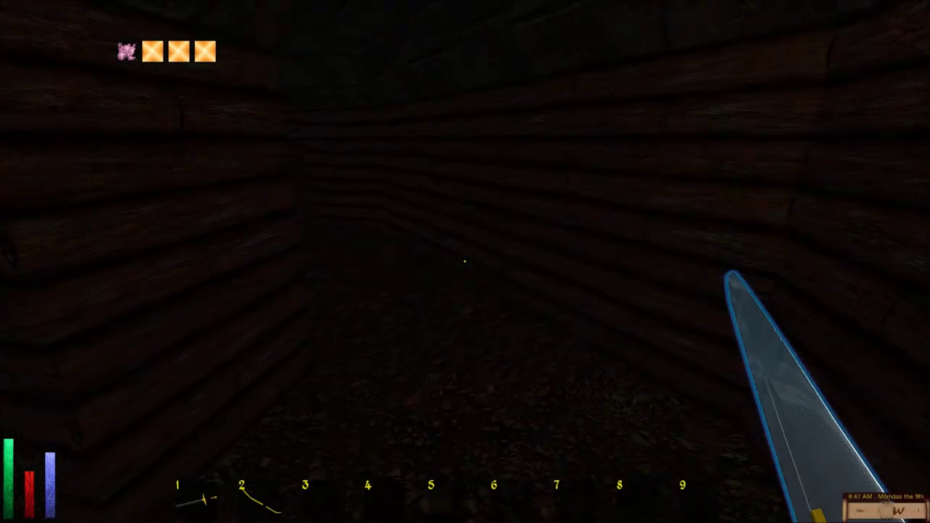
# - Walk on, then glance at the automap in a side view before resuming play
pyautogui.press('Up')
pyautogui.press('Up')
pyautogui.press('Up')
pyautogui.press('Up')
pyautogui.press('m')
pyautogui.moveTo(344, 316)
pyautogui.mouseDown()
pyautogui.moveTo(139, 270)
pyautogui.moveTo(6, 270)
pyautogui.moveTo(242, 243)
pyautogui.mouseUp()
pyautogui.press('m')
pyautogui.press('Up')
pyautogui.press('Left')
pyautogui.press('Left')
pyautogui.press('Right')
pyautogui.press('Left')
pyautogui.press('w')
pyautogui.press('Left')
pyautogui.press('m')
pyautogui.moveTo(471, 263)
pyautogui.mouseDown()
pyautogui.moveTo(240, 266)
pyautogui.moveTo(133, 322)
pyautogui.moveTo(286, 353)
pyautogui.moveTo(467, 342)
pyautogui.moveTo(452, 326)
pyautogui.moveTo(501, 258)
pyautogui.moveTo(499, 290)
pyautogui.moveTo(473, 312)
pyautogui.moveTo(421, 253)
pyautogui.moveTo(506, 243)
pyautogui.moveTo(673, 245)
pyautogui.moveTo(719, 255)
pyautogui.moveTo(501, 269)
pyautogui.moveTo(439, 208)
pyautogui.moveTo(220, 307)
pyautogui.moveTo(7, 303)
pyautogui.moveTo(32, 324)
pyautogui.moveTo(170, 307)
pyautogui.moveTo(149, 373)
pyautogui.moveTo(201, 329)
pyautogui.moveTo(224, 271)
pyautogui.mouseUp()
# - Rotate the automap around and tilt it toward a top-down view
pyautogui.moveTo(236, 175)
pyautogui.mouseDown()
pyautogui.moveTo(336, 167)
pyautogui.moveTo(351, 191)
pyautogui.moveTo(461, 224)
pyautogui.moveTo(497, 262)
pyautogui.mouseUp()
pyautogui.moveTo(578, 221)
pyautogui.mouseDown()
pyautogui.moveTo(394, 211)
pyautogui.moveTo(517, 268)
pyautogui.moveTo(548, 313)
pyautogui.moveTo(438, 249)
pyautogui.moveTo(405, 262)
pyautogui.moveTo(438, 307)
pyautogui.moveTo(285, 283)
pyautogui.mouseUp()
pyautogui.moveTo(752, 218)
pyautogui.mouseDown()
pyautogui.moveTo(751, 250)
pyautogui.moveTo(712, 258)
pyautogui.moveTo(675, 193)
pyautogui.moveTo(677, 297)
pyautogui.moveTo(693, 385)
pyautogui.moveTo(763, 327)
pyautogui.moveTo(693, 351)
pyautogui.mouseUp()
pyautogui.moveTo(675, 238); pyautogui.dragTo(603, 269)
pyautogui.moveTo(652, 138)
pyautogui.mouseDown()
pyautogui.moveTo(669, 290)
pyautogui.moveTo(734, 250)
pyautogui.moveTo(214, 46)
pyautogui.mouseUp()
# - Zoom in to a near-horizontal view and pick a spot for a note marker
pyautogui.scroll(5, 658, 274)
pyautogui.moveTo(581, 332)
pyautogui.mouseDown()
pyautogui.moveTo(594, 272)
pyautogui.moveTo(656, 213)
pyautogui.mouseUp()
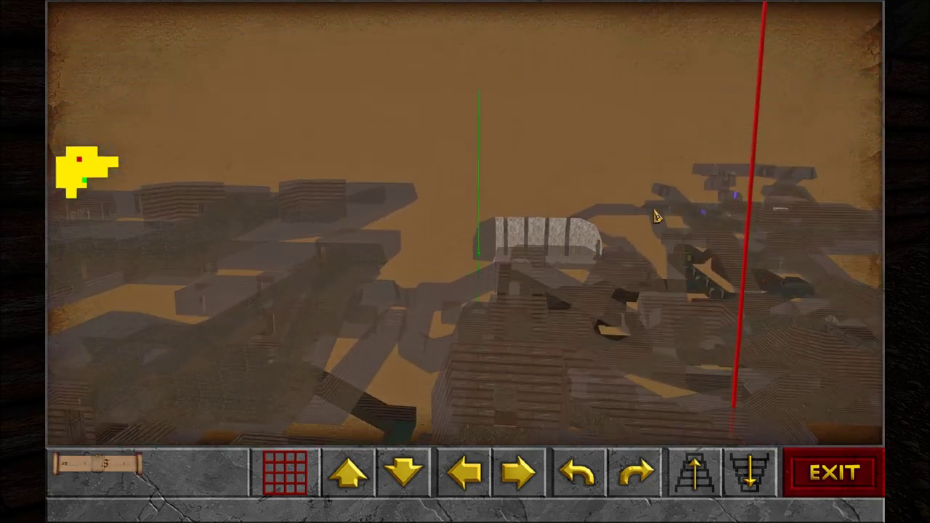
pyautogui.scroll(3, 549, 331)
pyautogui.moveTo(549, 331)
pyautogui.mouseDown()
pyautogui.moveTo(647, 271)
pyautogui.moveTo(648, 307)
pyautogui.moveTo(633, 327)
pyautogui.moveTo(581, 347)
pyautogui.moveTo(388, 357)
pyautogui.moveTo(195, 335)
pyautogui.moveTo(533, 357)
pyautogui.moveTo(621, 252)
pyautogui.moveTo(548, 232)
pyautogui.moveTo(552, 291)
pyautogui.mouseUp()
pyautogui.keyDown('ctrl'); pyautogui.click(391, 206); pyautogui.keyUp('ctrl')
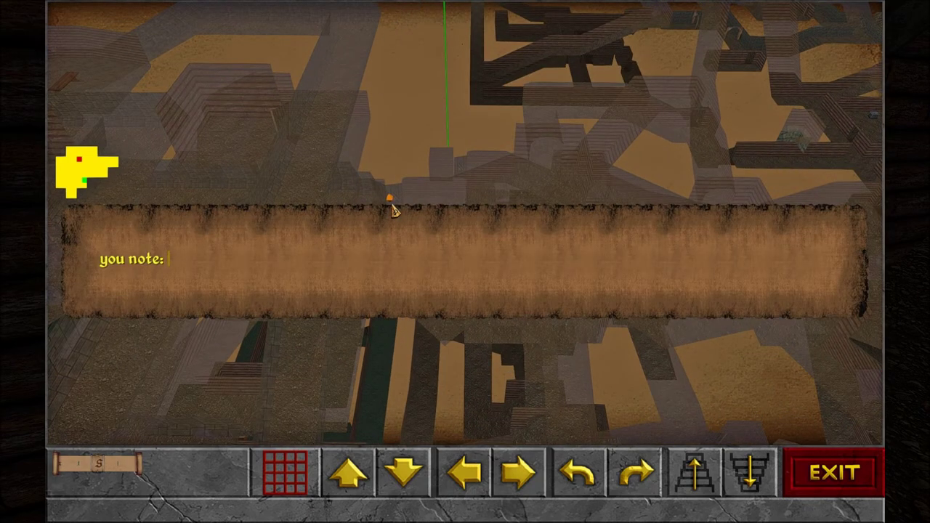
# - Save the map note with text 'N' and exit the automap
pyautogui.write('TO OTHER SECTION')
pyautogui.press('Return')
pyautogui.click(820, 474)
# - Reopen the 3D automap with the M key
pyautogui.press('m')
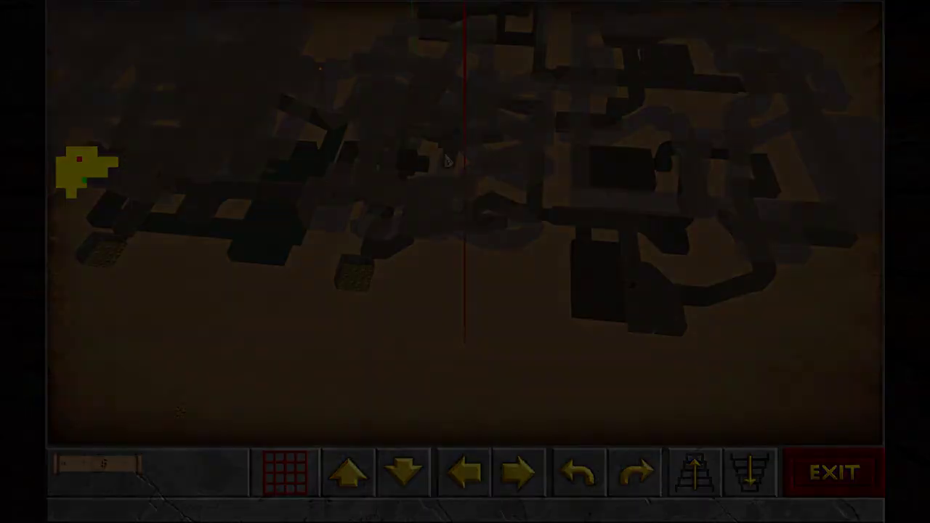